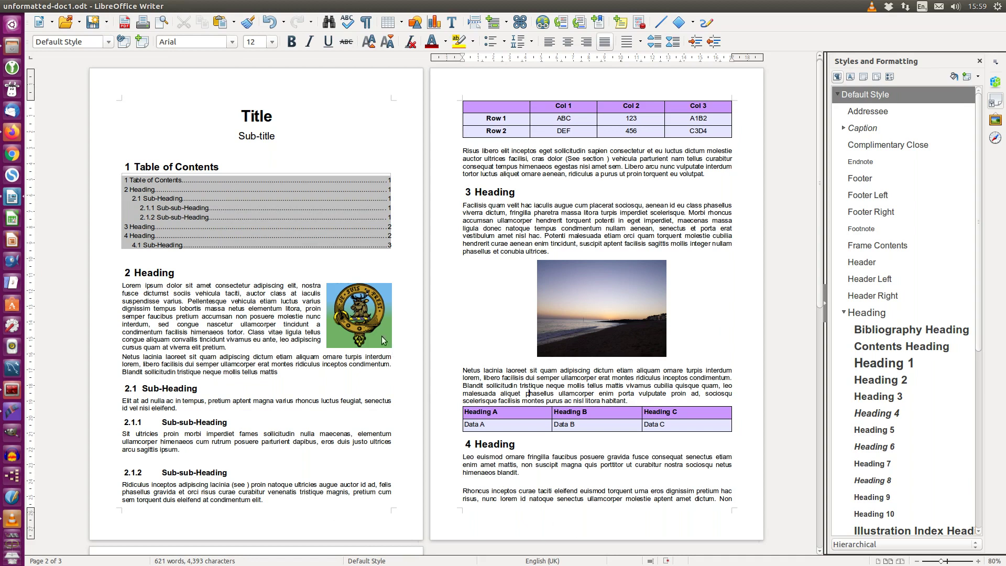
# Step: Caption the crest image 'Figure 1: Fraser Clan badge' in the Figure category
pyautogui.click(359, 313)
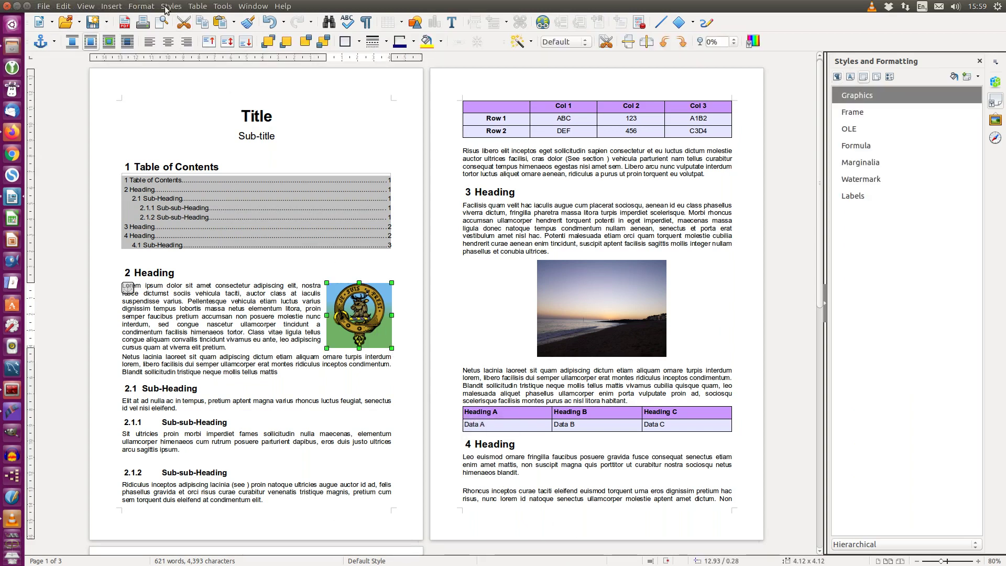
pyautogui.click(112, 6)
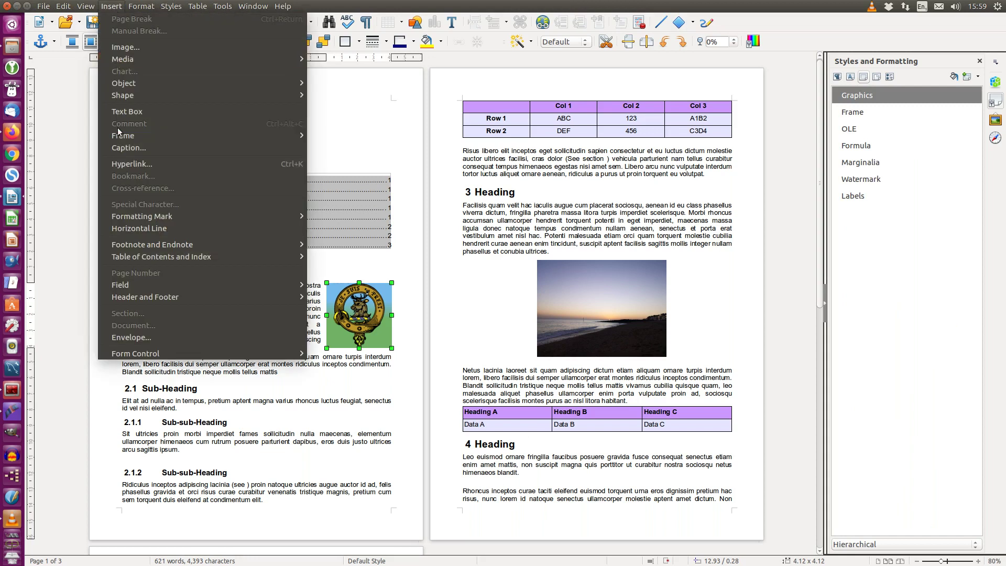
pyautogui.click(119, 146)
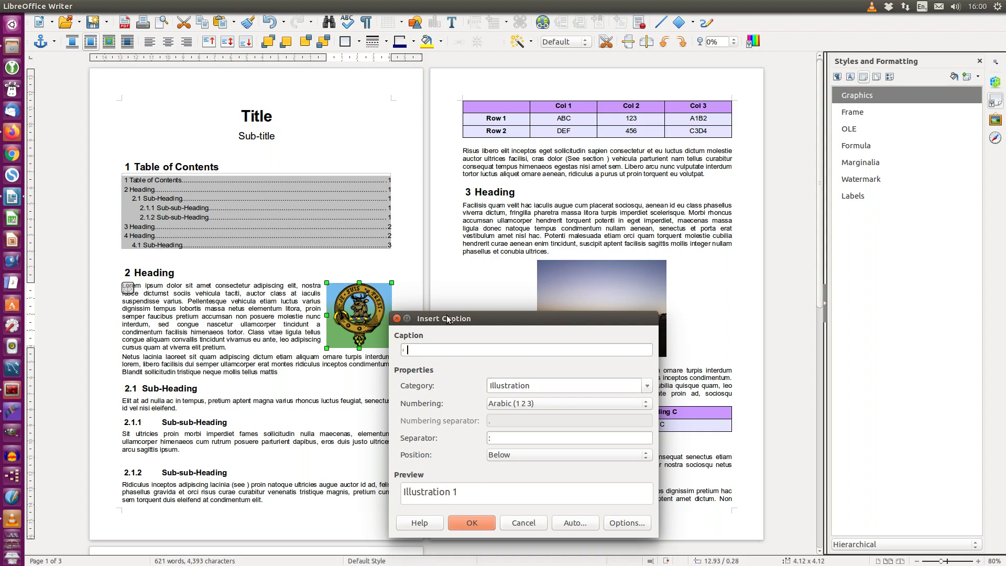
pyautogui.write('Clanbadge')
pyautogui.press('Home')
pyautogui.write('Fraser')
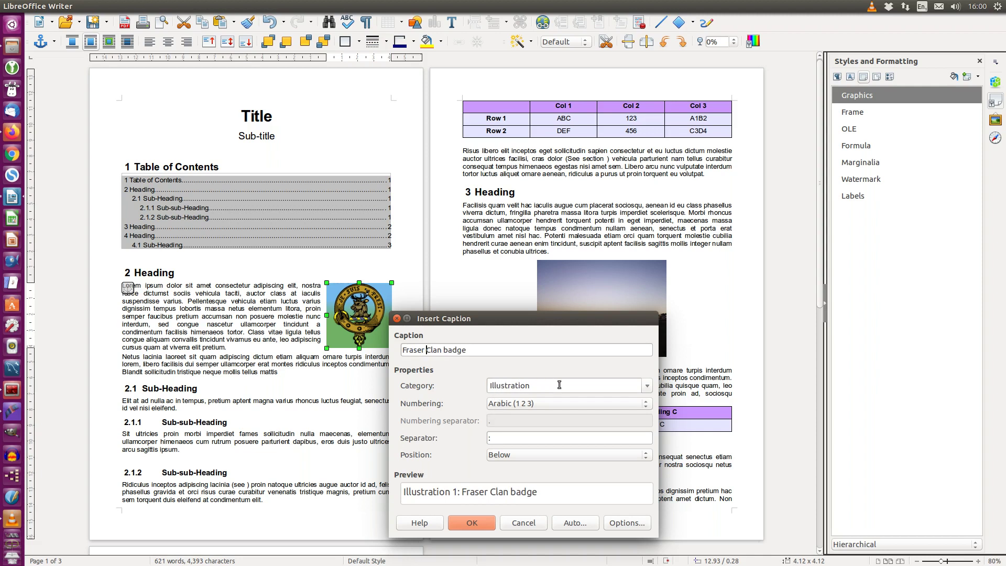
pyautogui.click(647, 386)
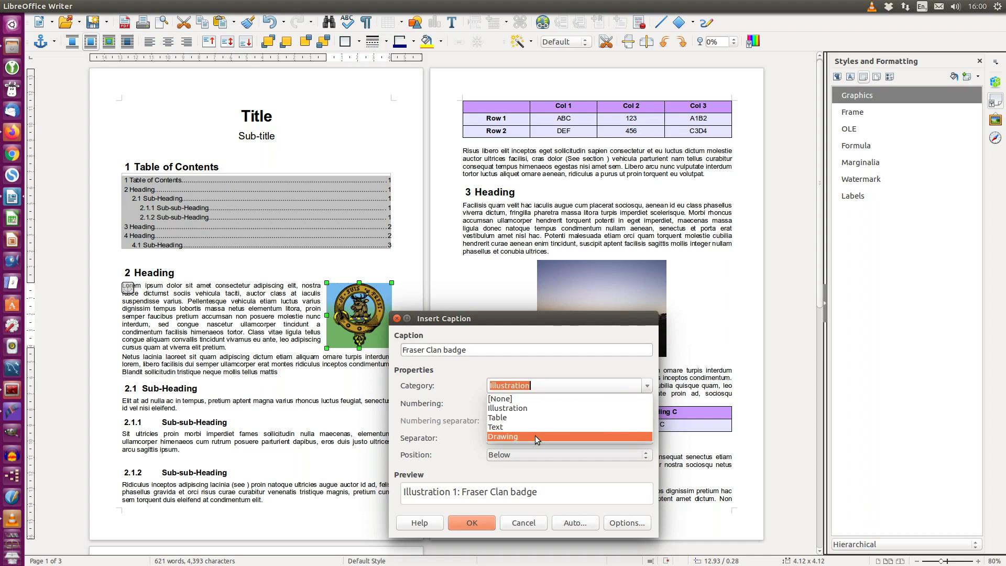
pyautogui.click(543, 384)
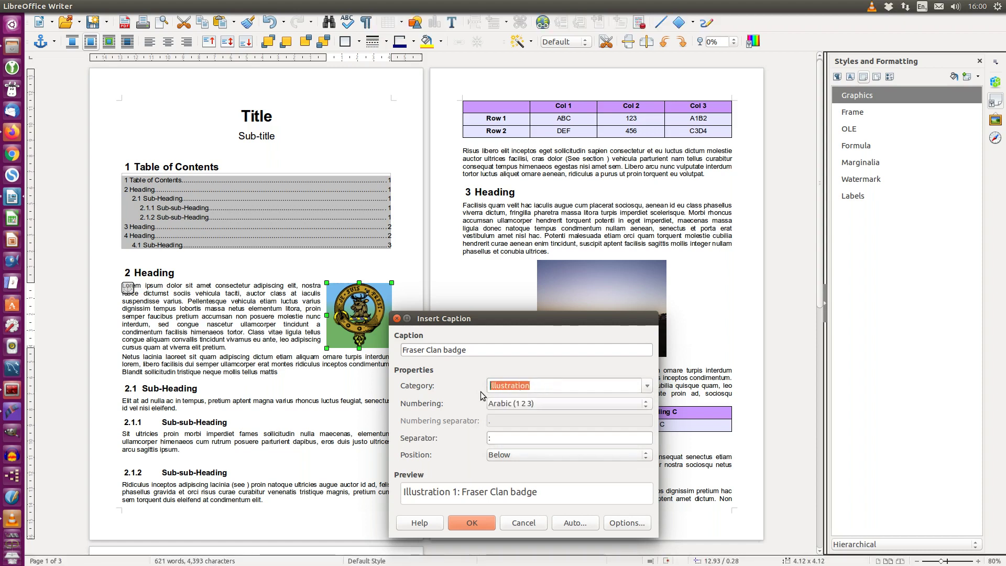
pyautogui.write('Figure')
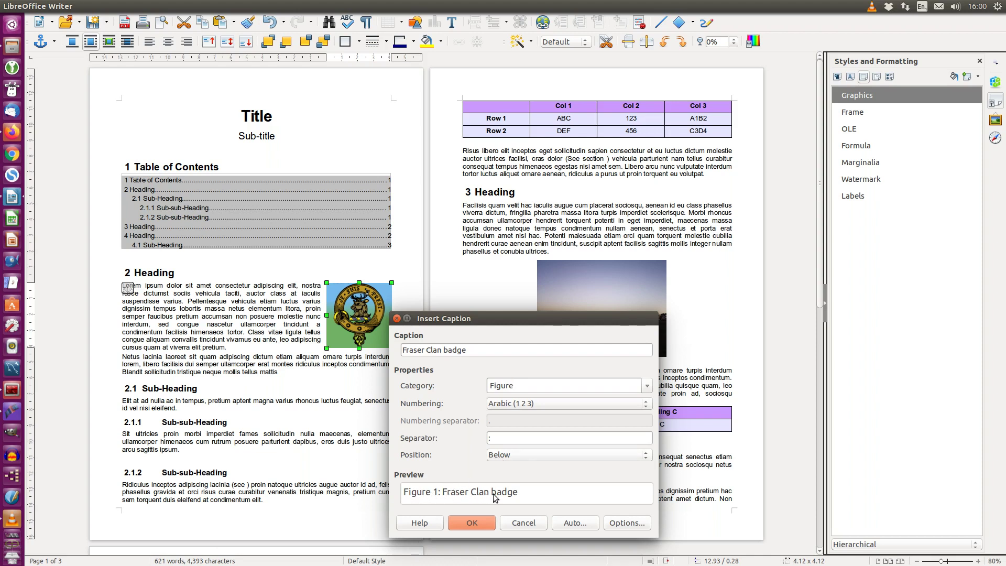
pyautogui.click(472, 523)
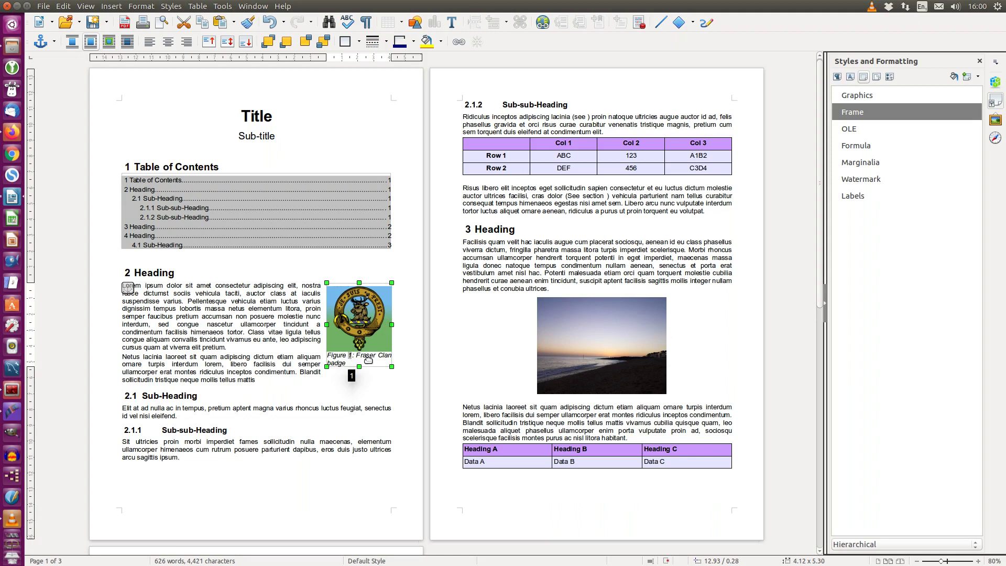
# Step: Add the caption 'Figure 2: Sunset at local beach' under the sunset photo
pyautogui.click(584, 336)
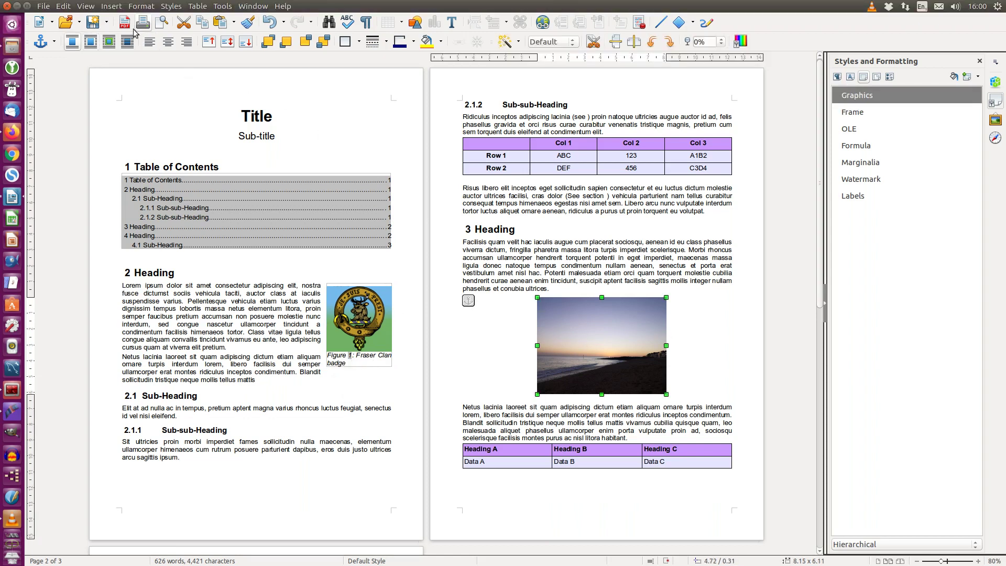
pyautogui.click(112, 6)
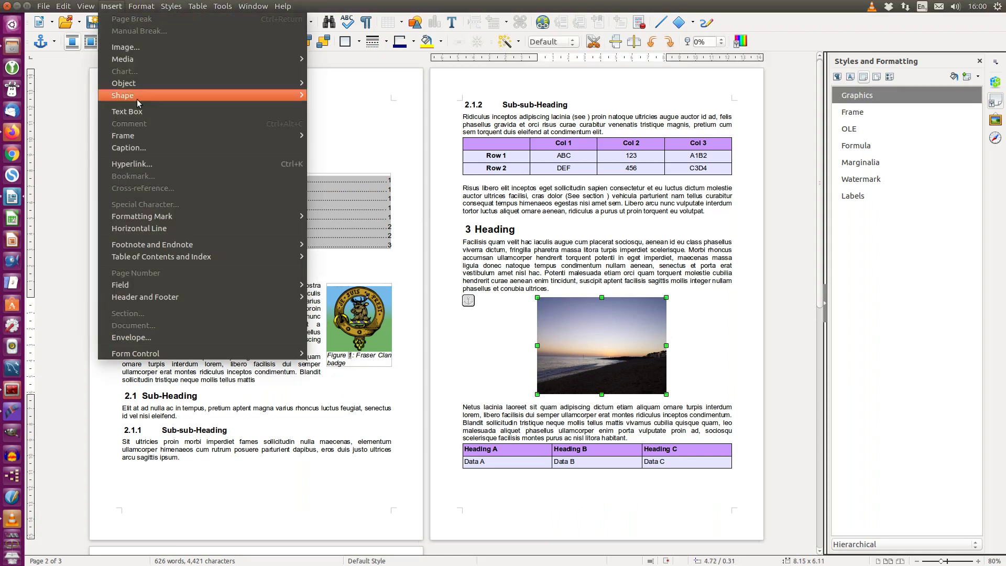
pyautogui.click(144, 149)
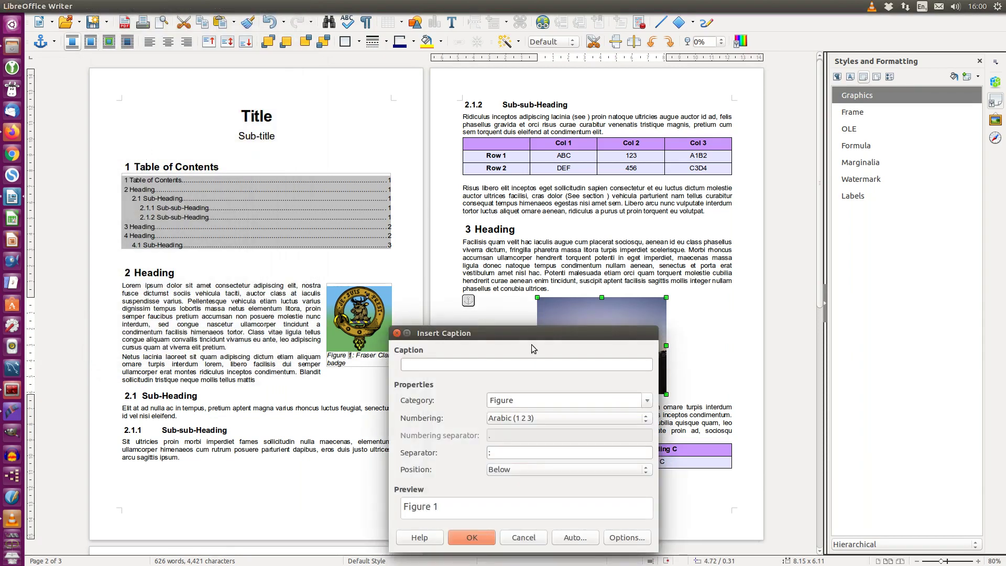
pyautogui.write('Sunset at loca')
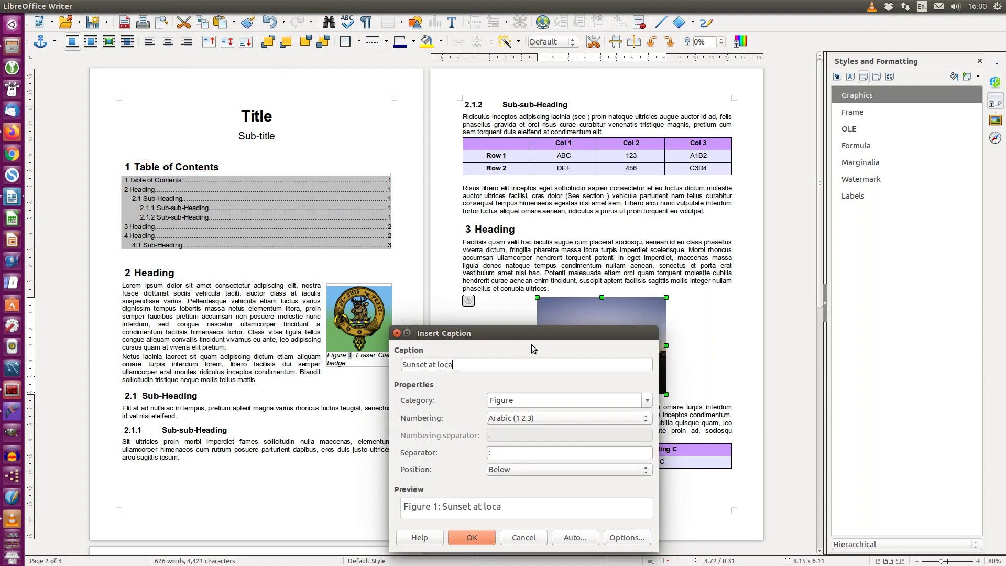
pyautogui.write('l beach')
pyautogui.click(469, 540)
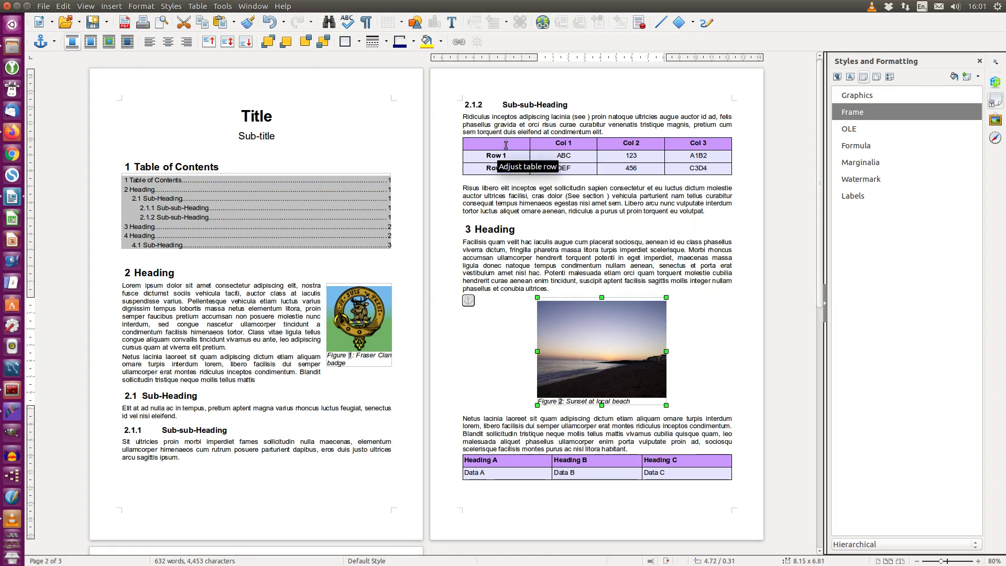
# Step: Caption the Col 1/Col 2/Col 3 table 'Table 1: Table of complicated data', keeping category Table
pyautogui.click(506, 145)
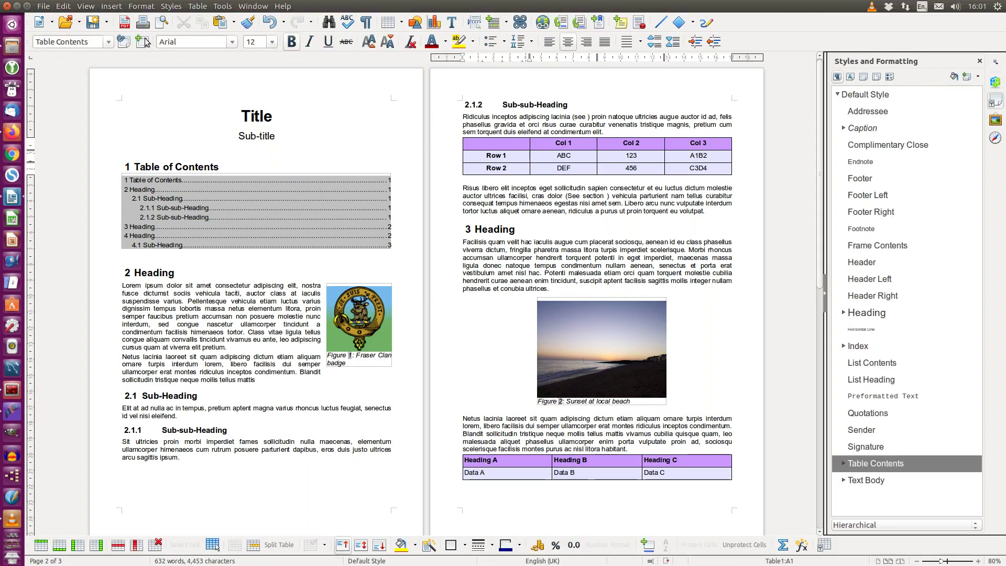
pyautogui.click(111, 6)
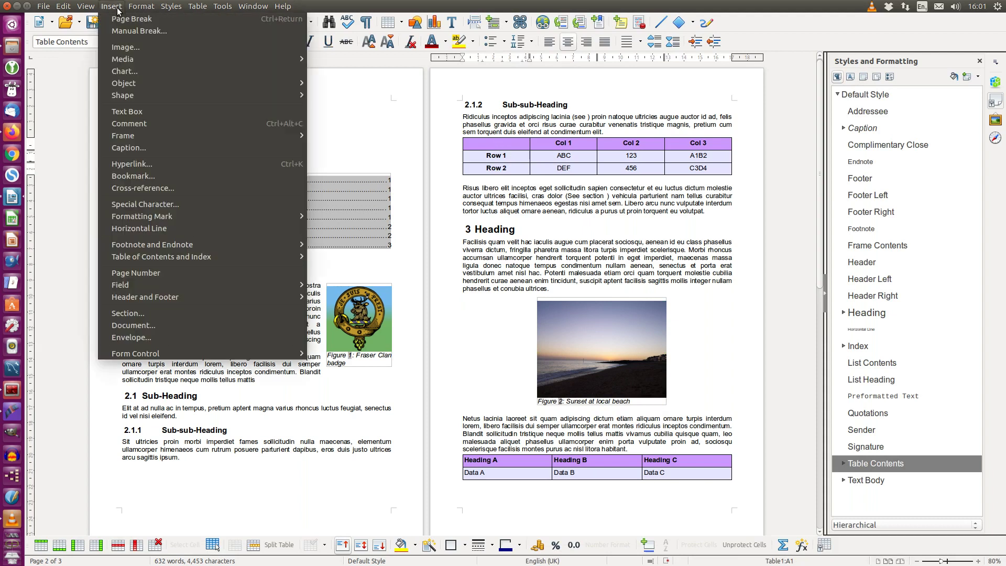
pyautogui.click(143, 148)
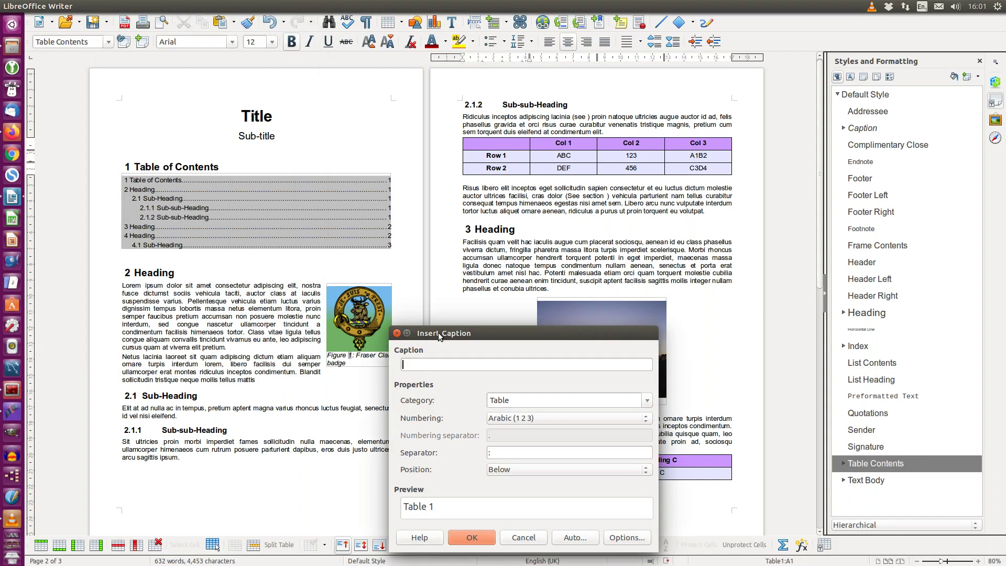
pyautogui.moveTo(439, 336); pyautogui.dragTo(295, 211)
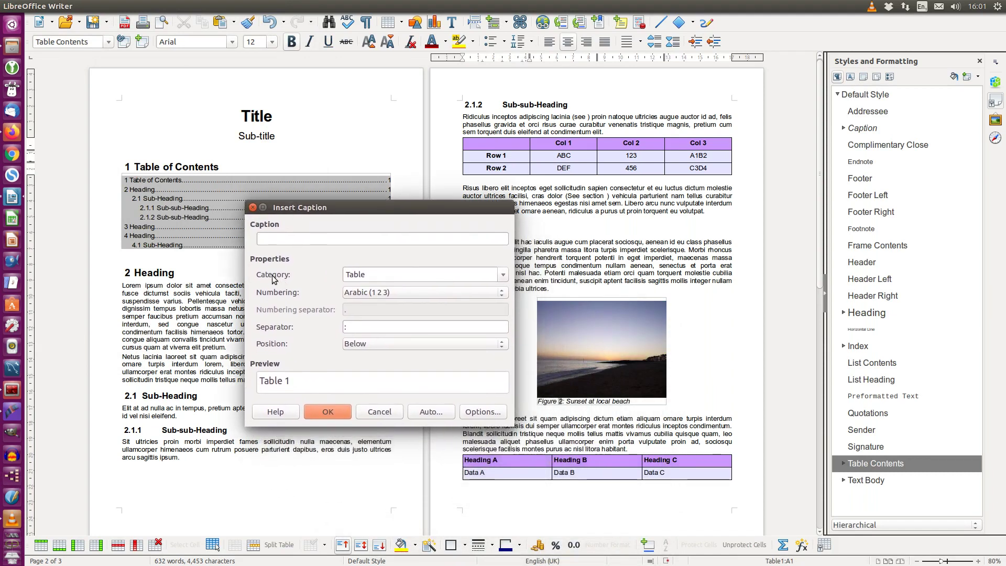
pyautogui.click(502, 276)
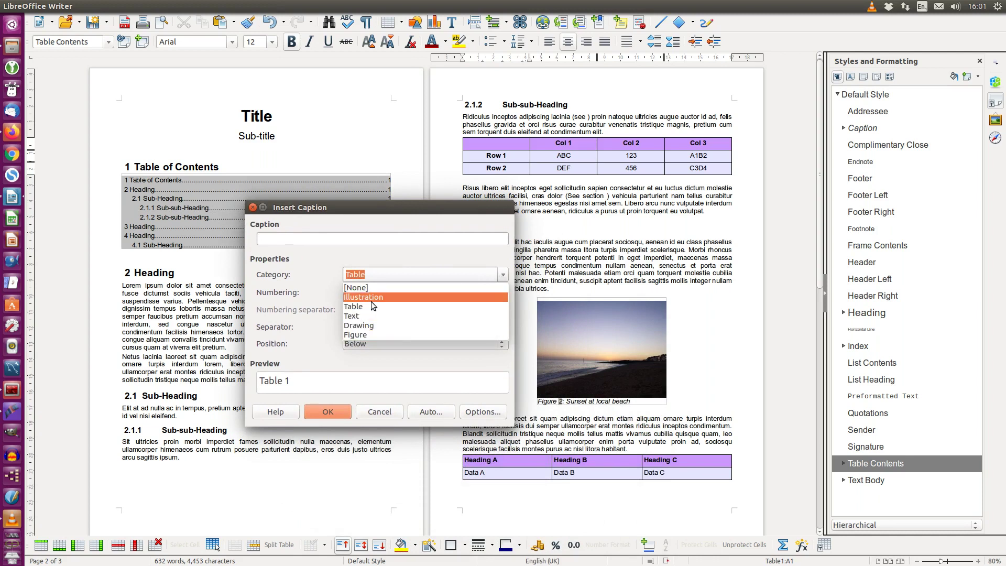
pyautogui.click(383, 259)
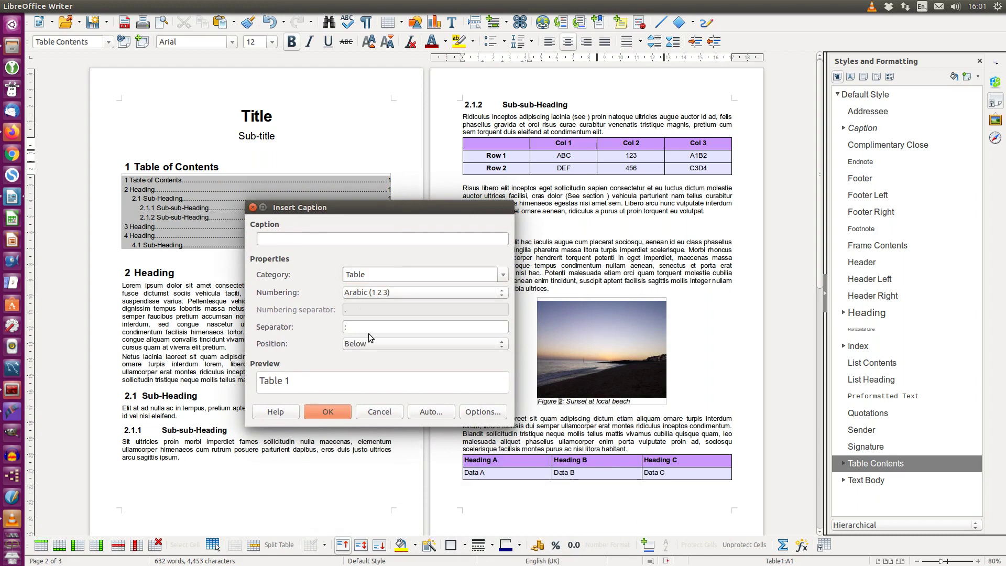
pyautogui.click(311, 239)
pyautogui.write('Table of')
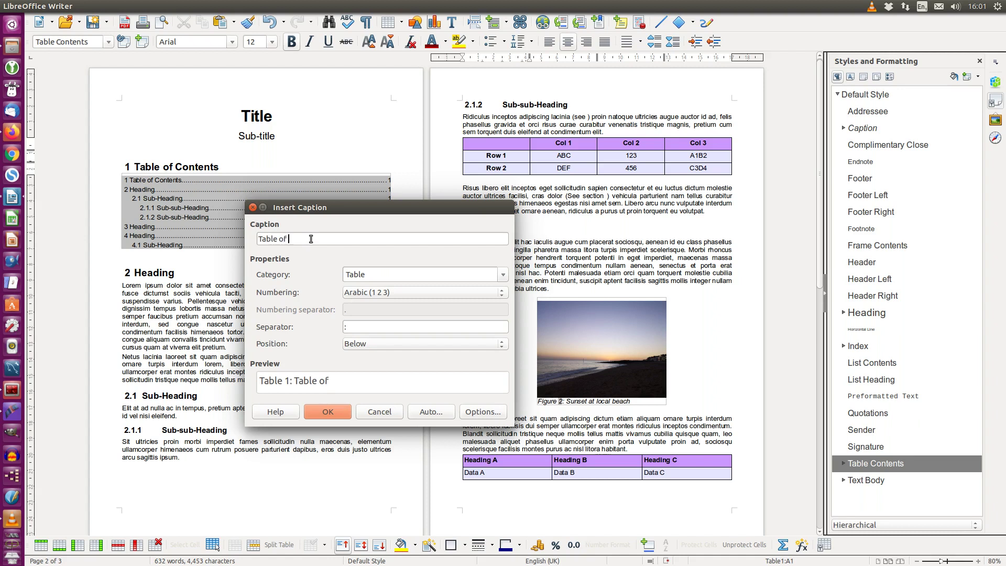
pyautogui.write(' complicated data')
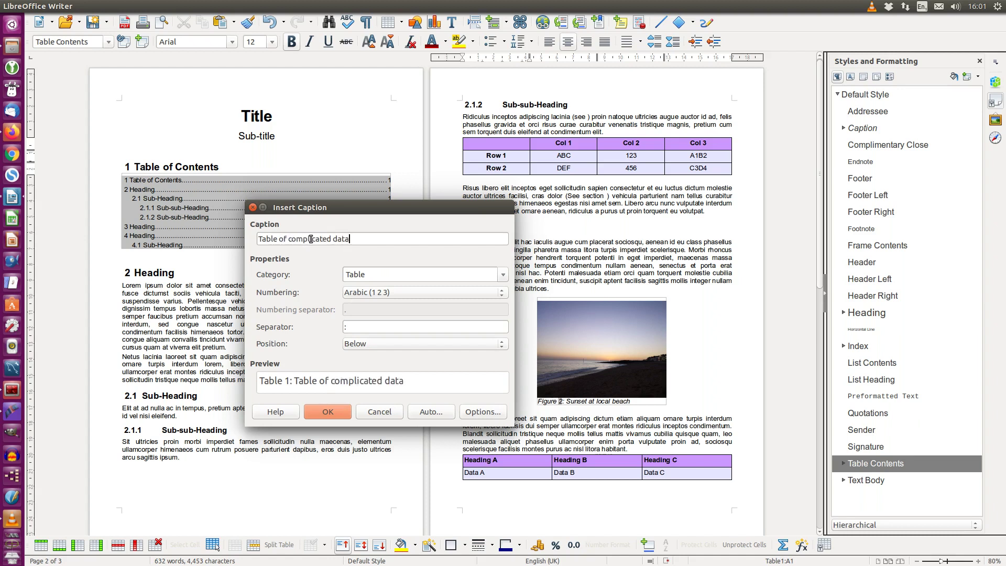
pyautogui.click(331, 414)
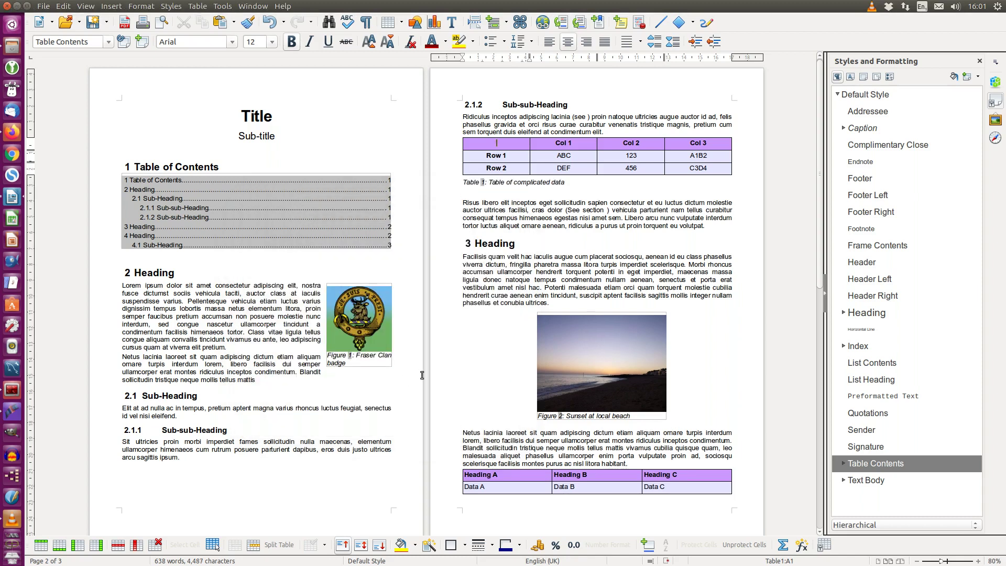
# Step: Caption the Heading A table 'Table 2: Second table of data'
pyautogui.click(514, 477)
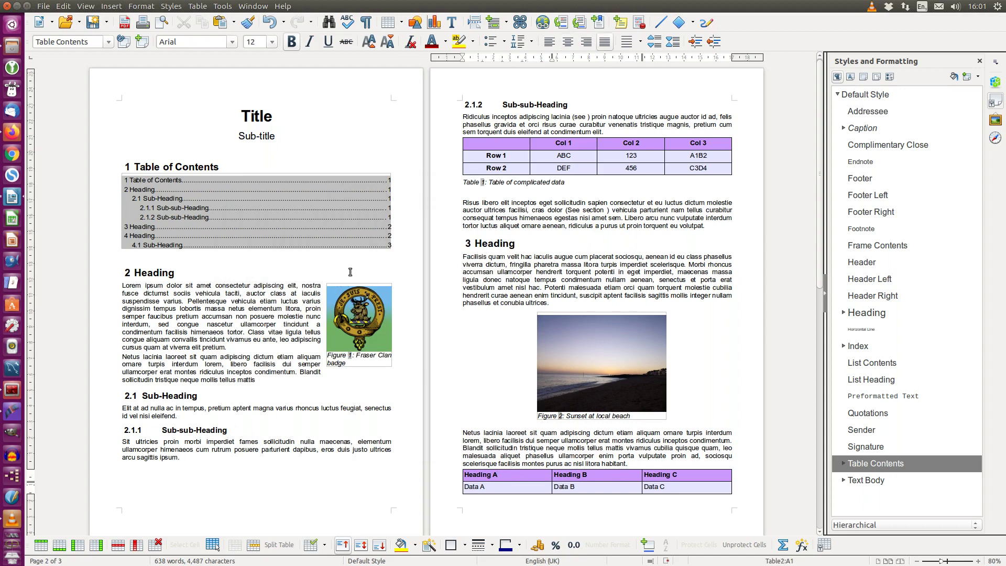
pyautogui.click(112, 6)
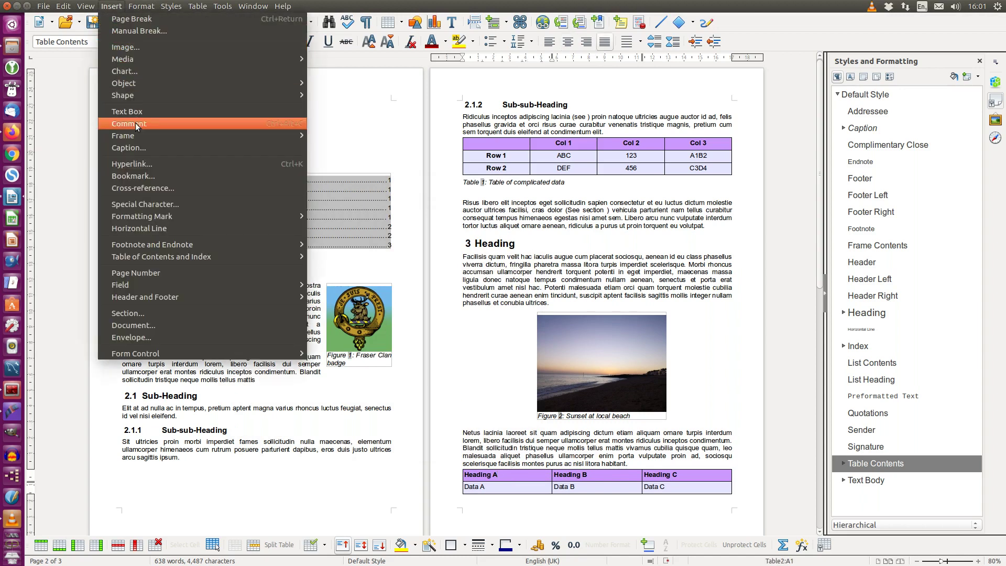
pyautogui.click(133, 149)
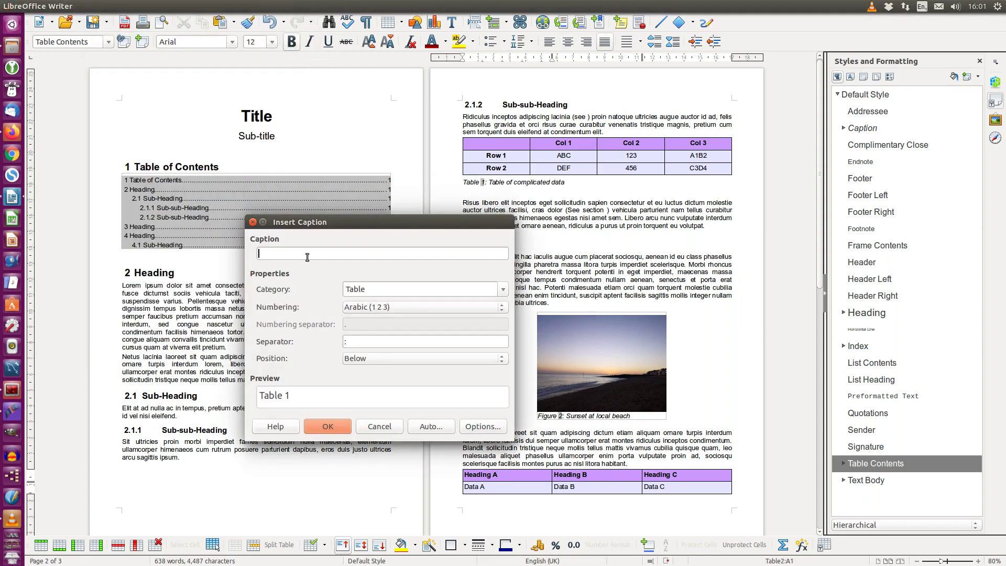
pyautogui.write('Second table of ')
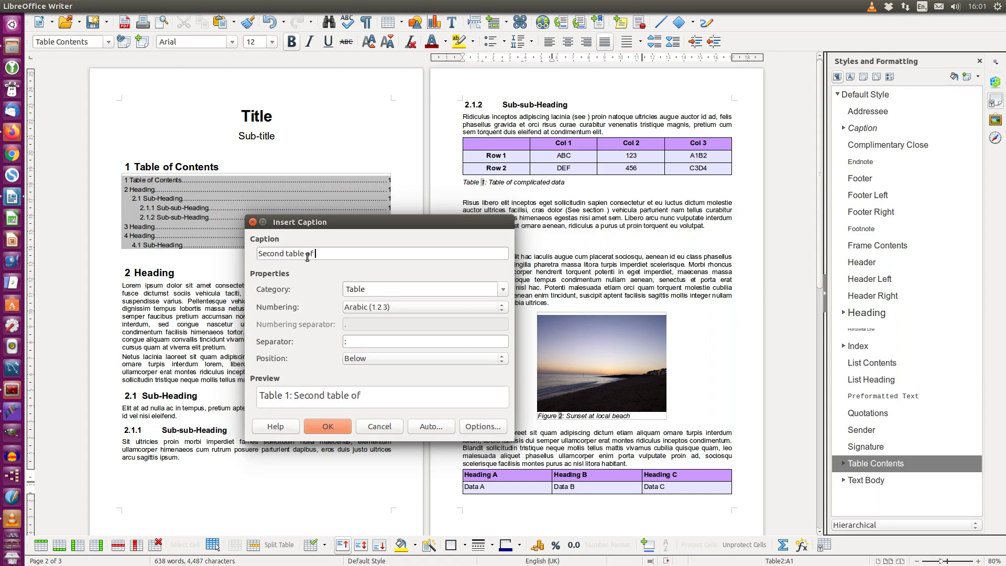
pyautogui.write('data')
pyautogui.click(320, 425)
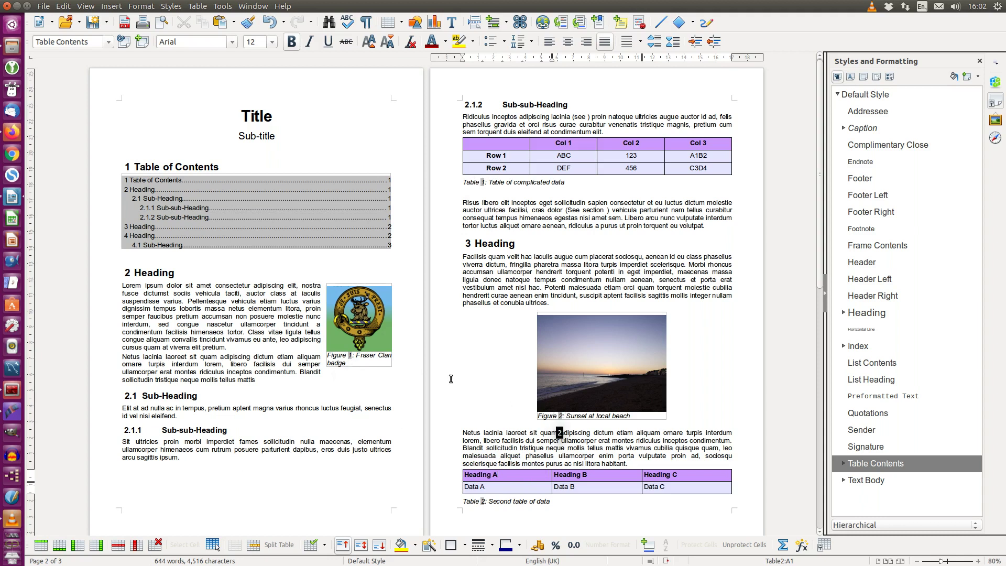
# Step: Delete the 'Table of Images/Illustrations/Figures' placeholder line on page 3
pyautogui.scroll(-8, 451, 379)
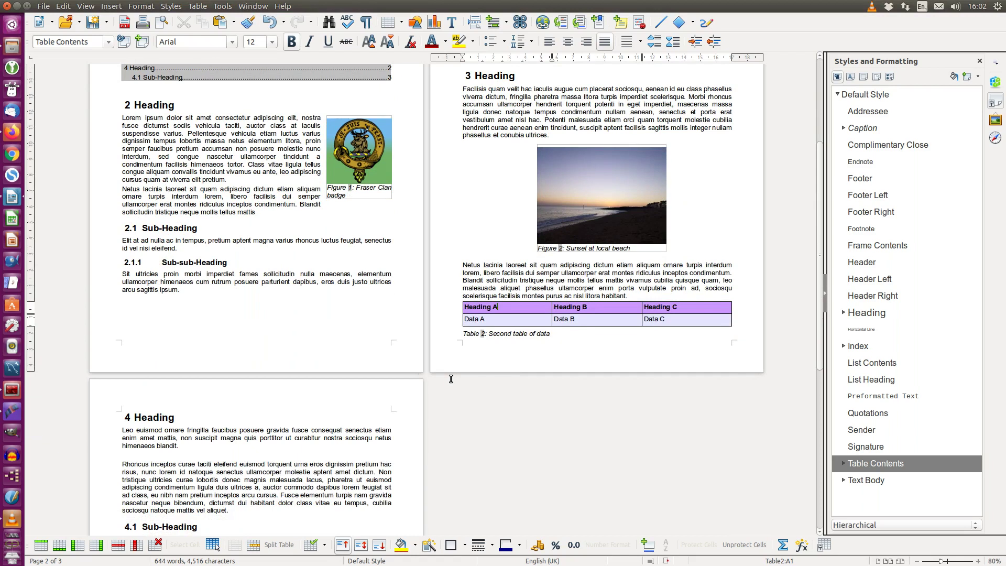
pyautogui.scroll(-10, 451, 379)
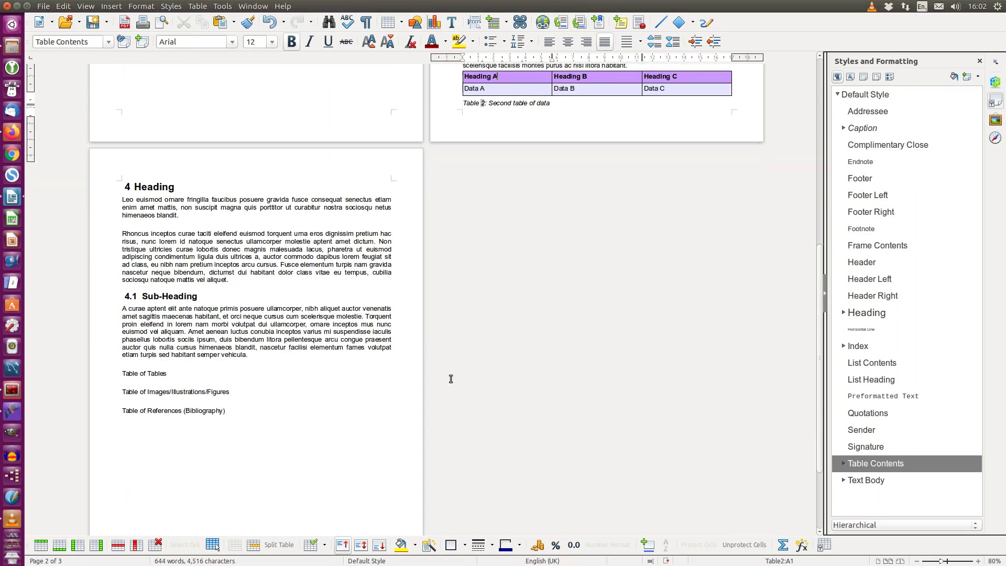
pyautogui.scroll(-1, 450, 378)
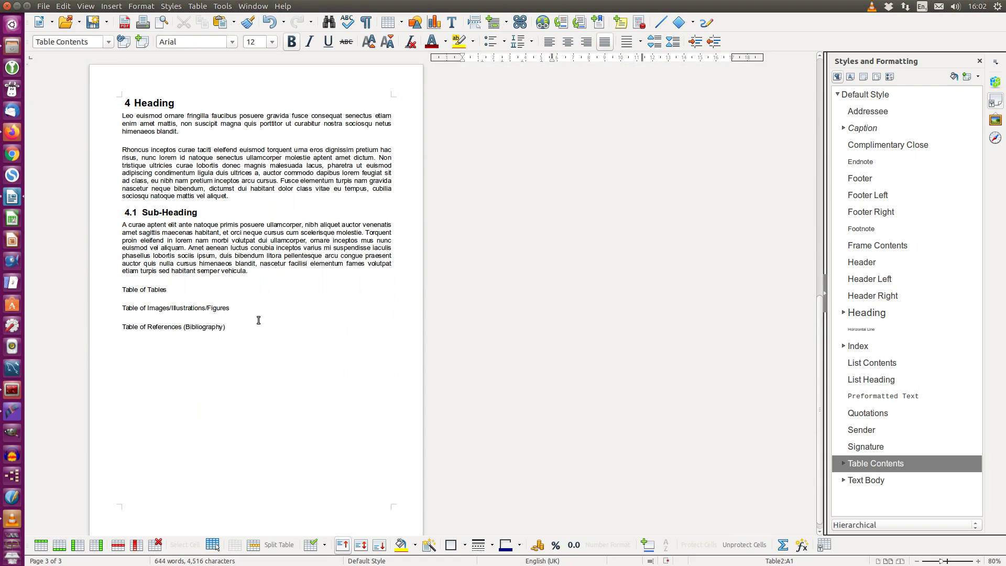
pyautogui.moveTo(231, 308); pyautogui.dragTo(123, 309)
pyautogui.press('Delete')
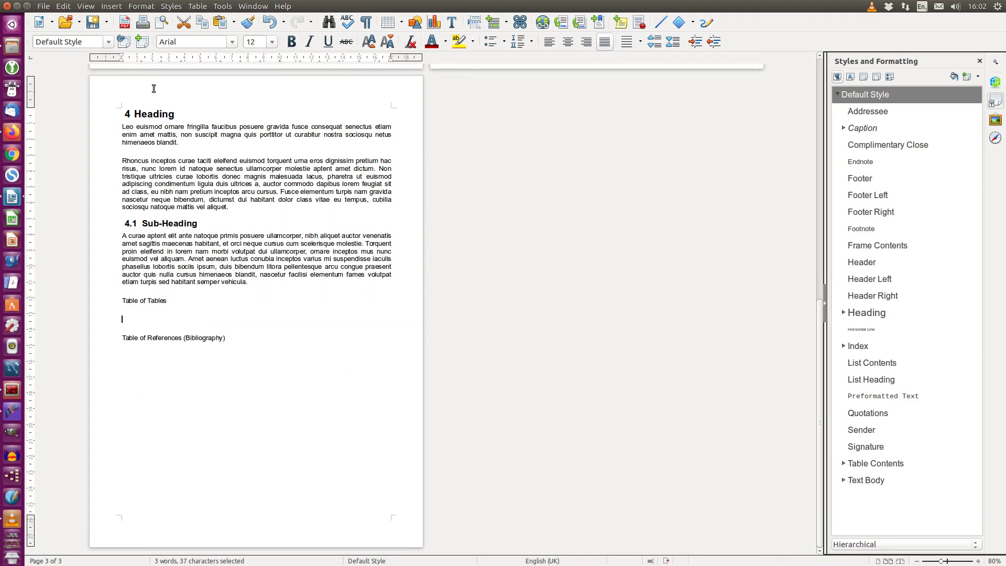
# Step: Show the Insert menu's Table of Contents and Index submenu
pyautogui.click(111, 6)
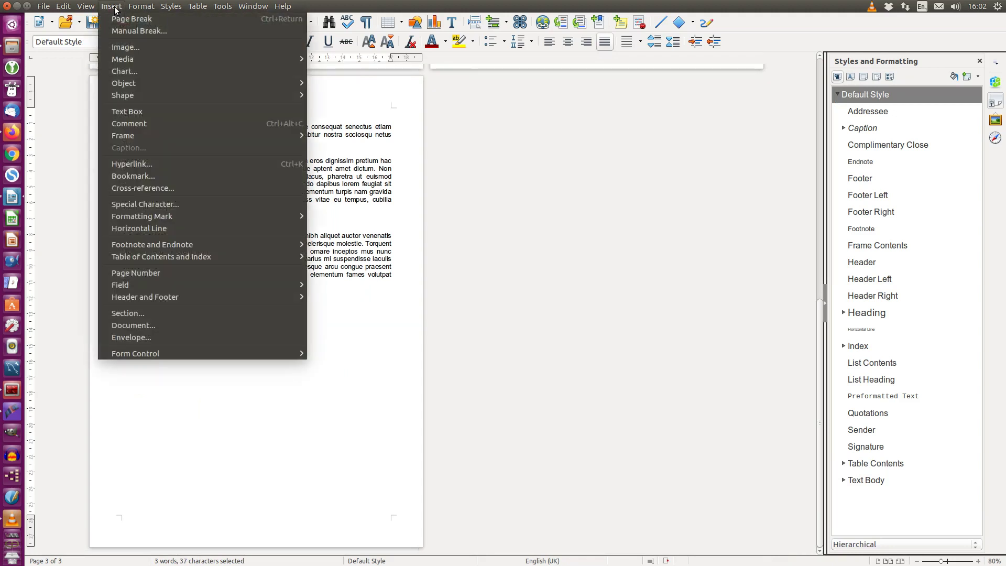
pyautogui.moveTo(208, 257)
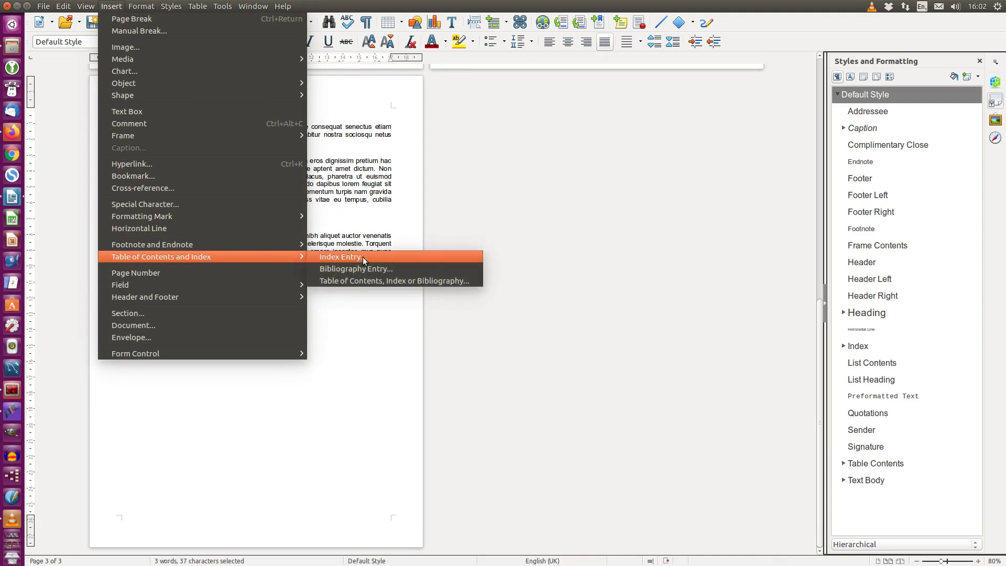
# Step: Insert an Illustration Index of Figure captions titled 'Table of Figures' on page 3
pyautogui.click(385, 281)
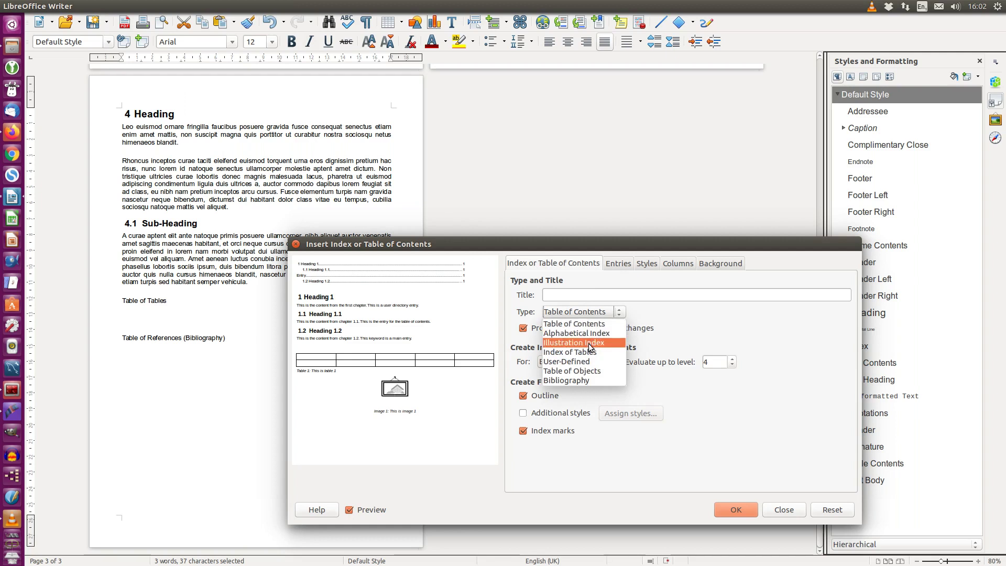
pyautogui.click(589, 343)
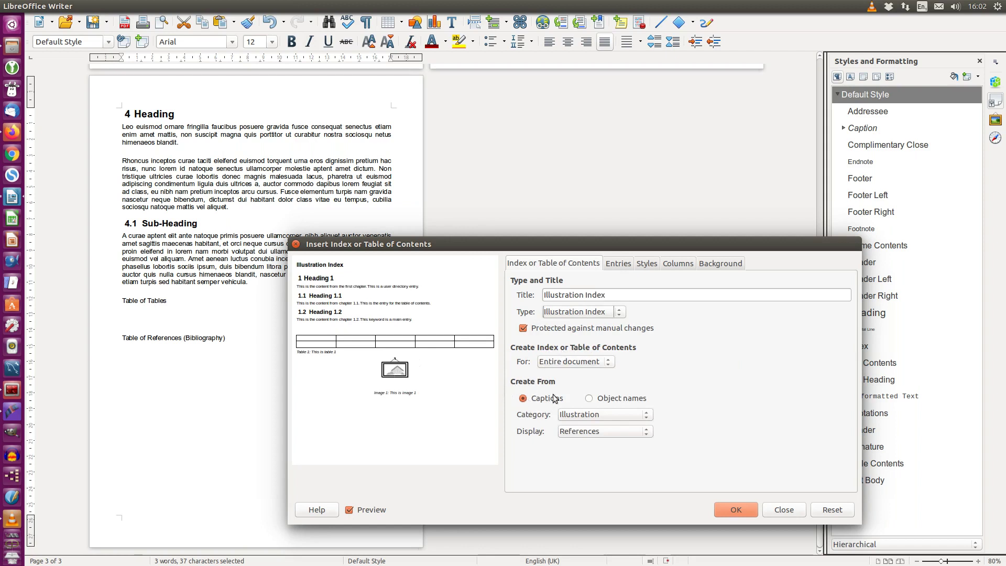
pyautogui.click(579, 415)
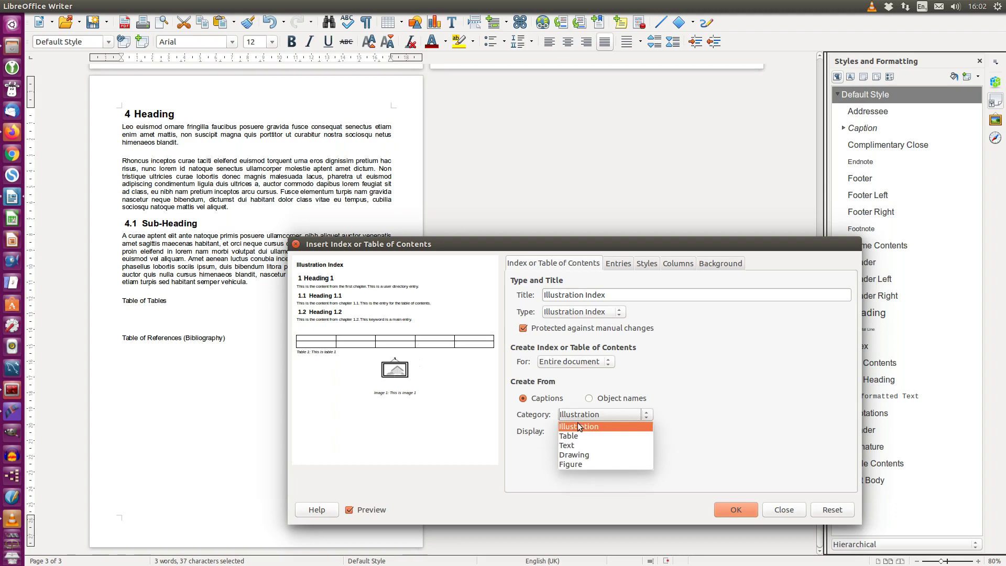
pyautogui.click(584, 465)
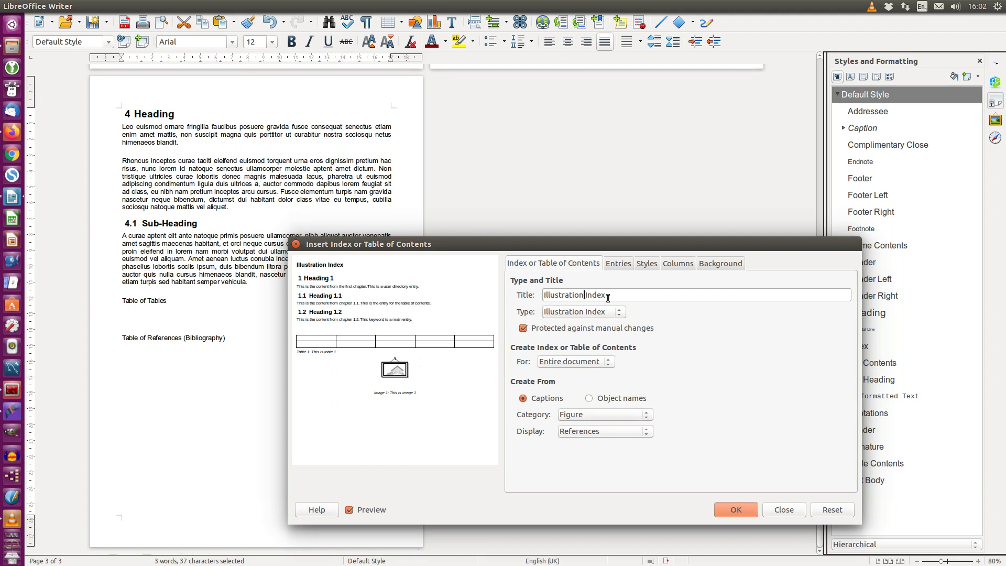
pyautogui.moveTo(608, 296); pyautogui.dragTo(533, 301)
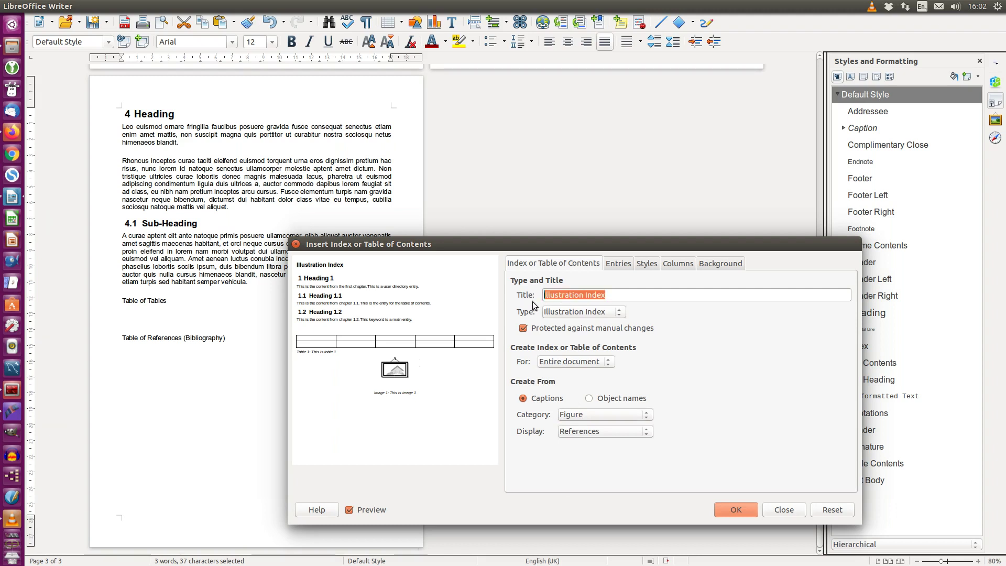
pyautogui.write('Table of ')
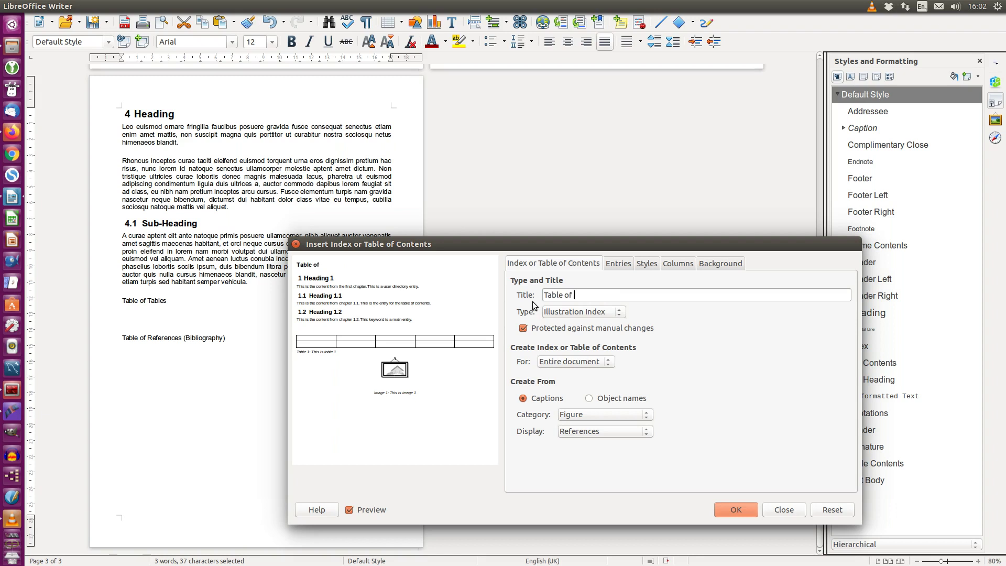
pyautogui.write('Figures')
pyautogui.click(736, 510)
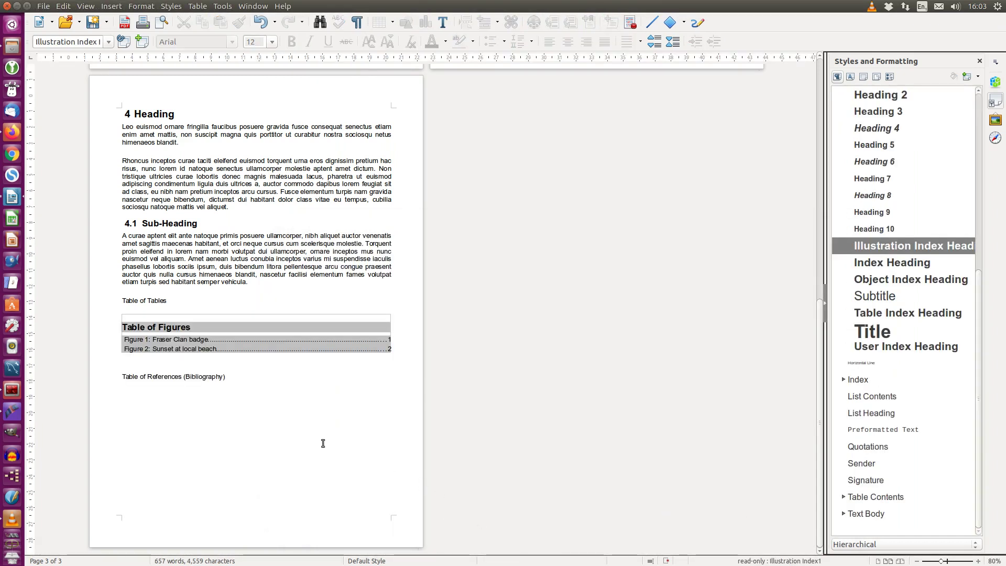
# Step: Select the 'Table of Tables' placeholder line and show the Table of Contents and Index submenu
pyautogui.moveTo(168, 301); pyautogui.dragTo(122, 301)
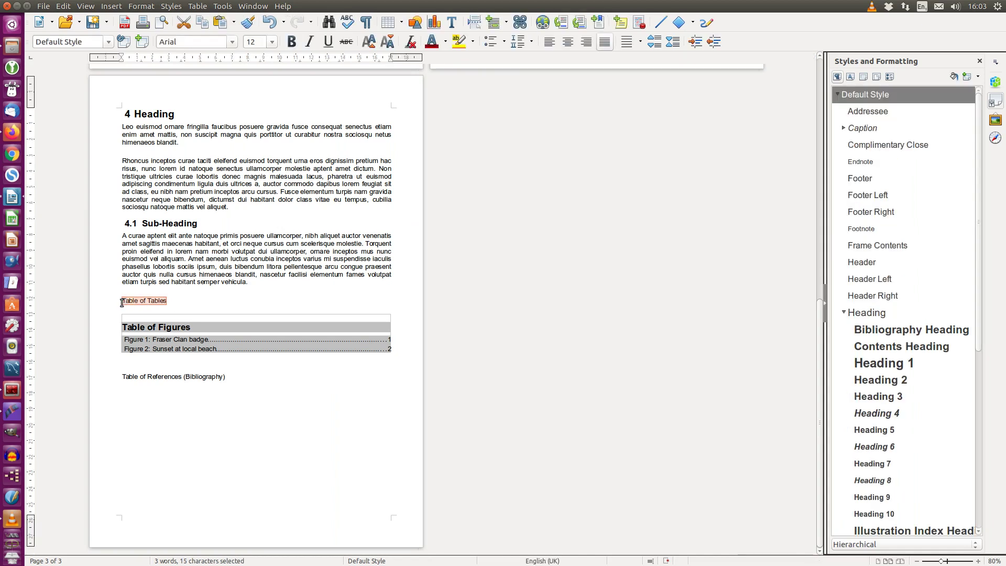
pyautogui.click(112, 8)
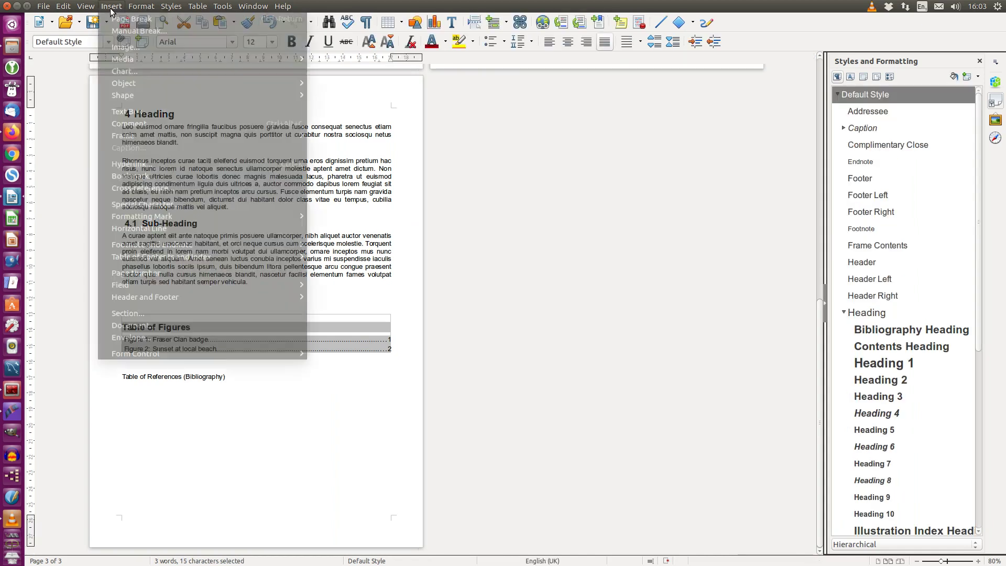
pyautogui.moveTo(258, 259)
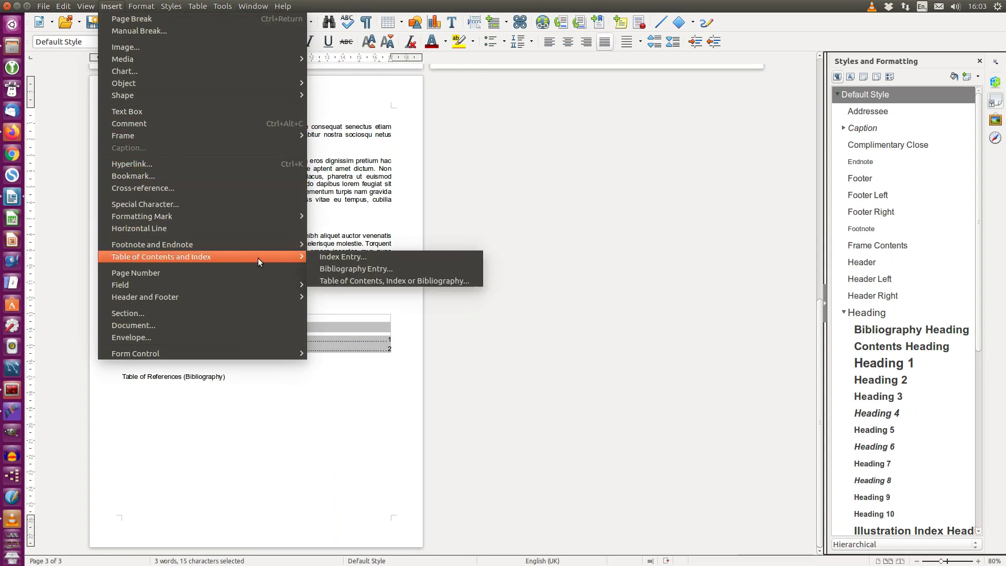
# Step: Insert an Index of Tables titled 'Table of Tables' listing Table 1 and Table 2
pyautogui.click(399, 281)
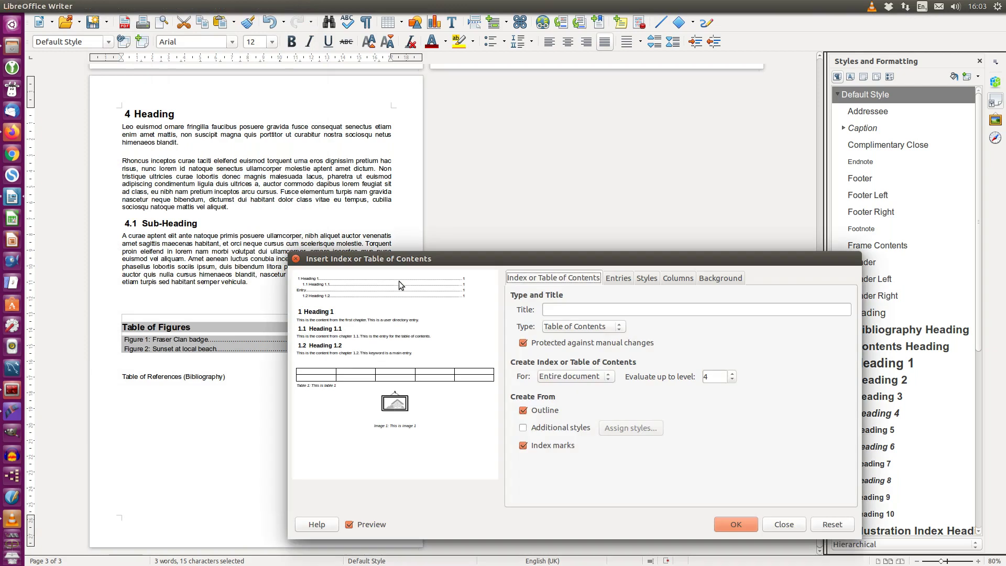
pyautogui.click(551, 311)
pyautogui.write('Table of')
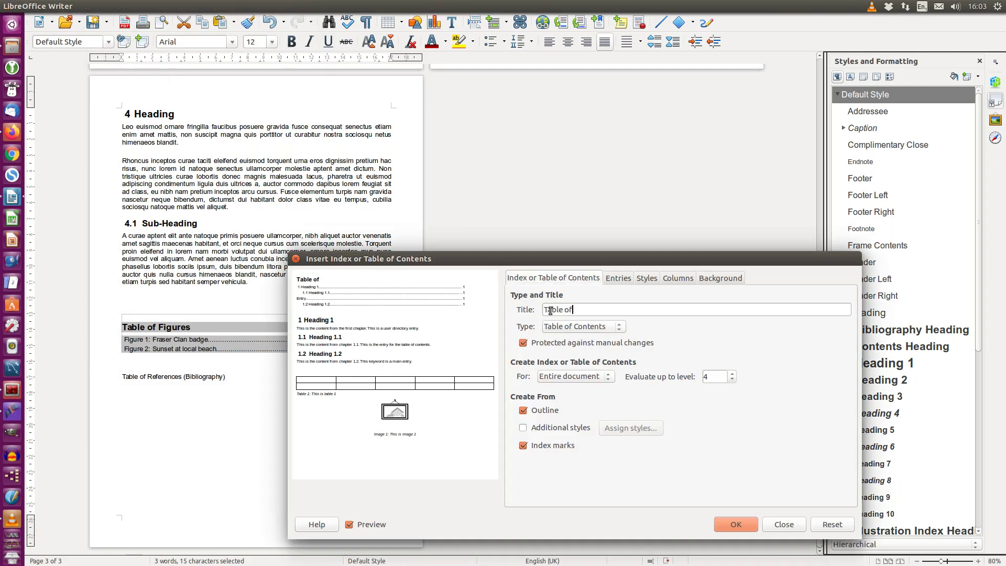
pyautogui.write(' Tabl ')
pyautogui.write('s')
pyautogui.click(577, 327)
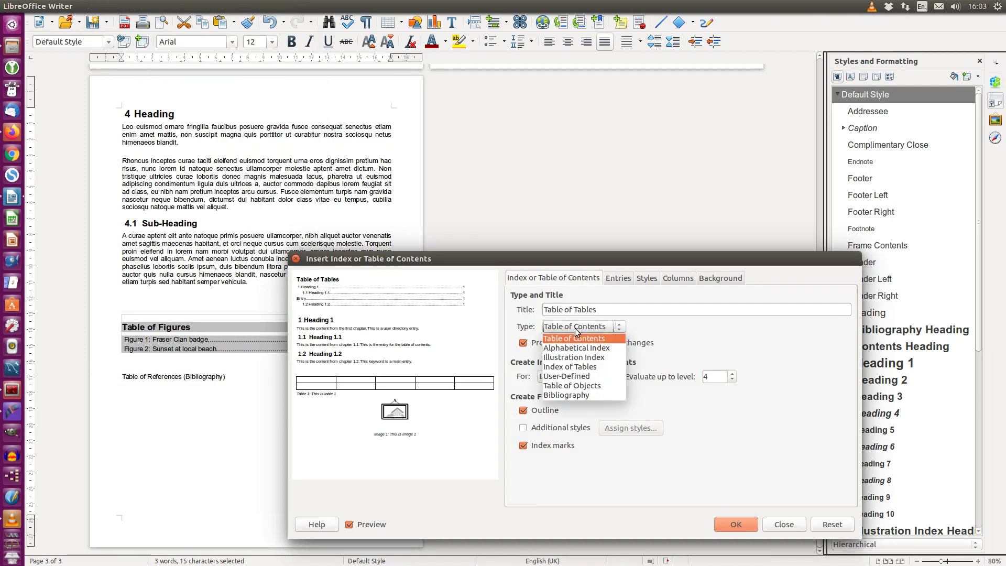
pyautogui.click(583, 387)
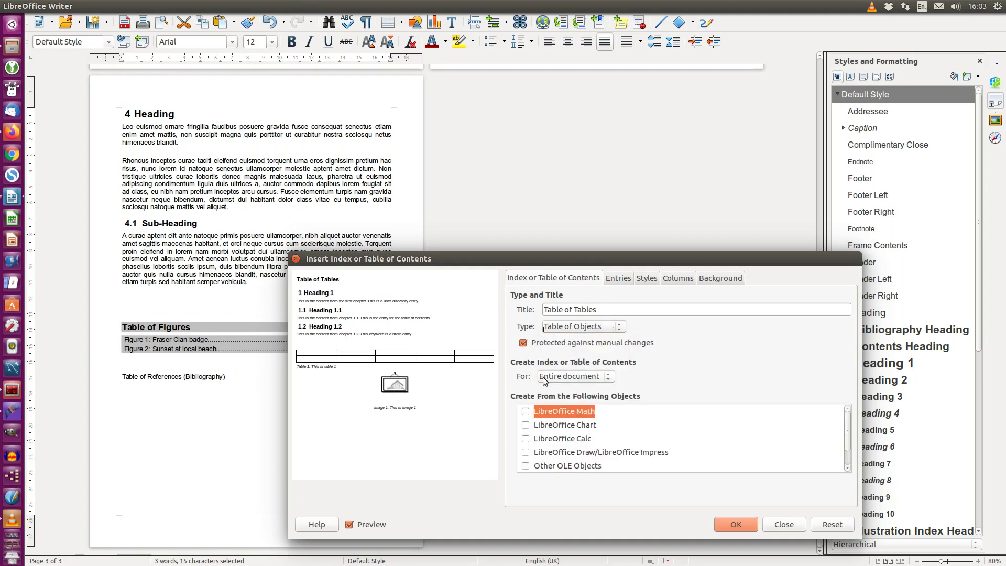
pyautogui.click(565, 329)
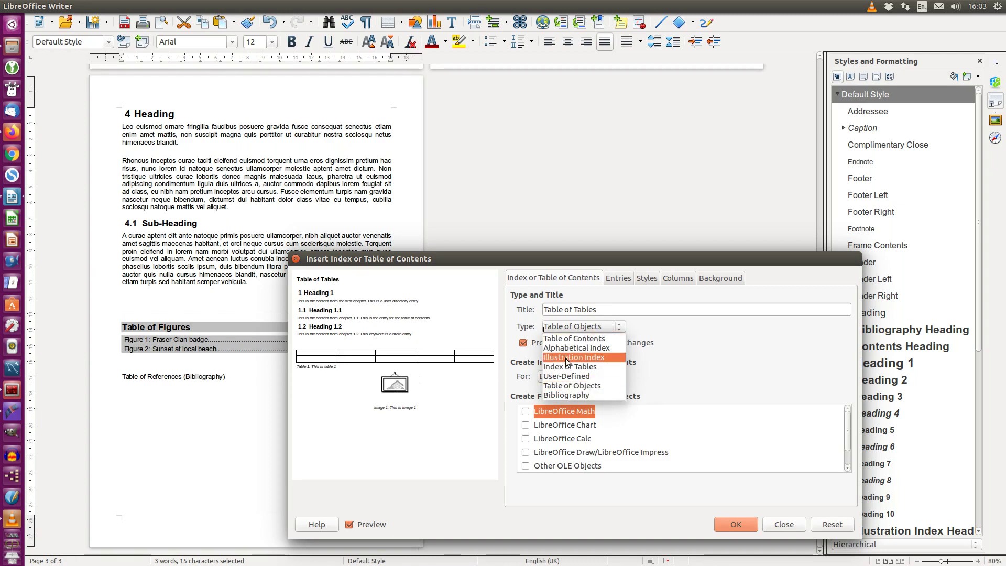
pyautogui.click(572, 366)
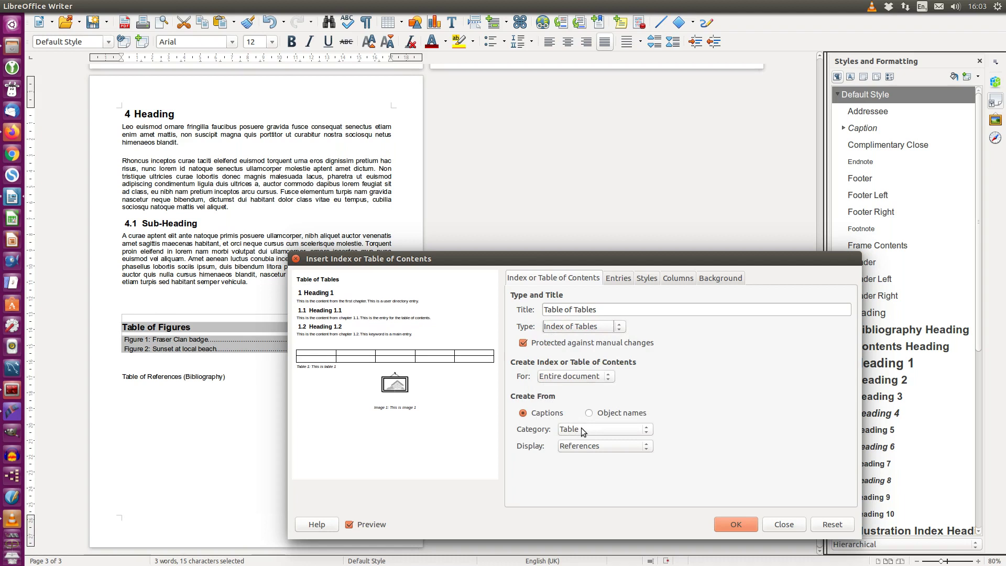
pyautogui.click(742, 523)
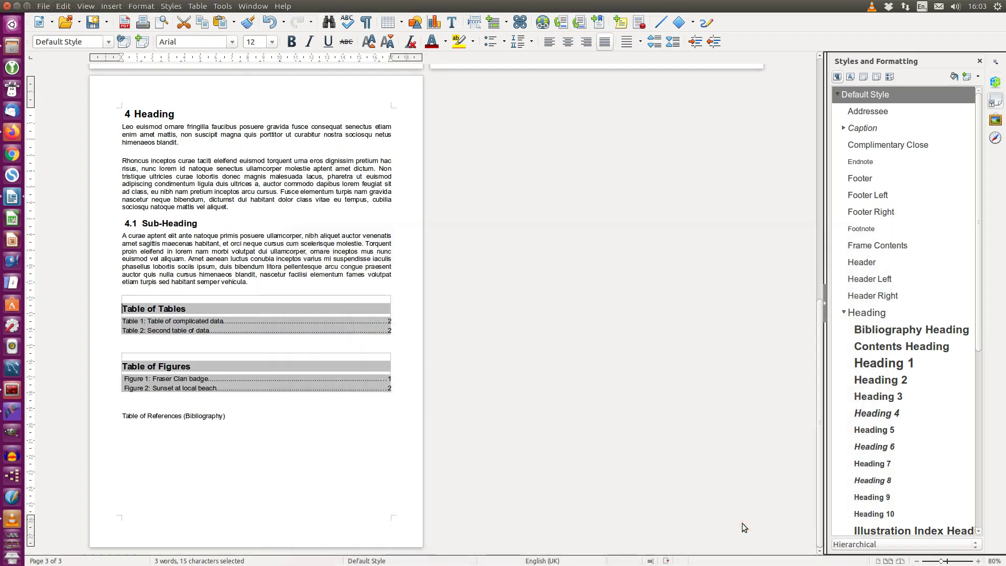